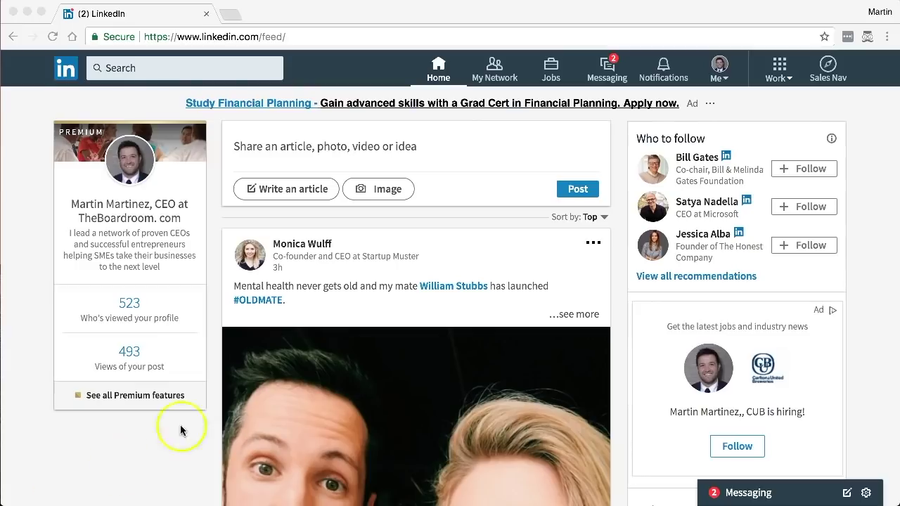
- Open the Leonard extension and start an empty Sales Navigator lead search in a new tab
left_click(866, 38)
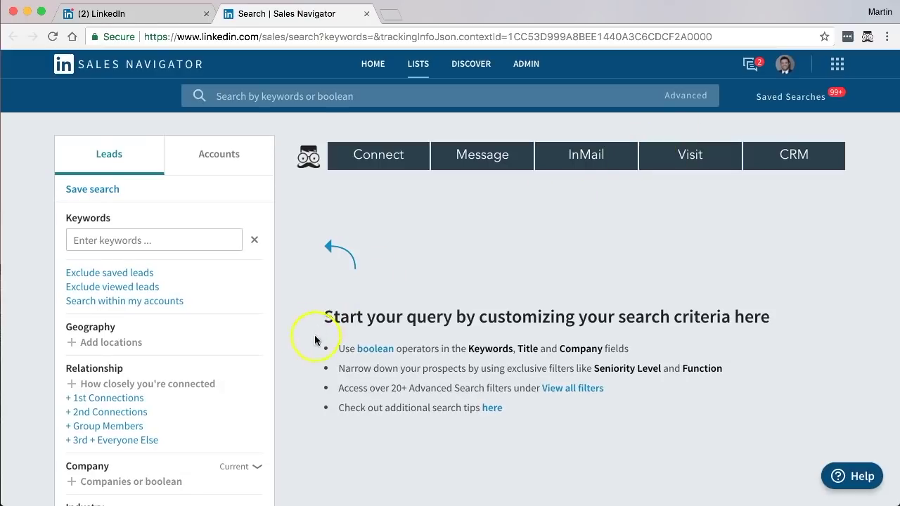
- Filter leads to 2nd connections, Hong Kong geography and 11-50 company headcount
left_click(128, 413)
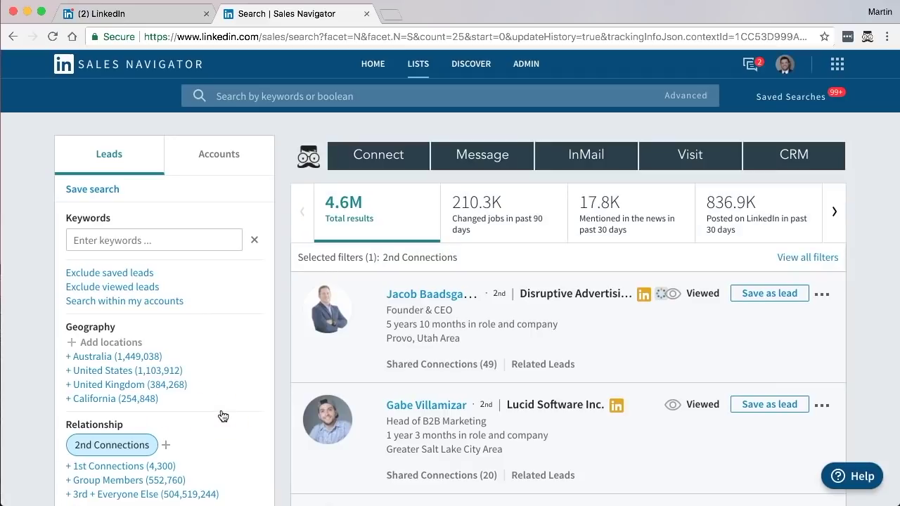
left_click(164, 373)
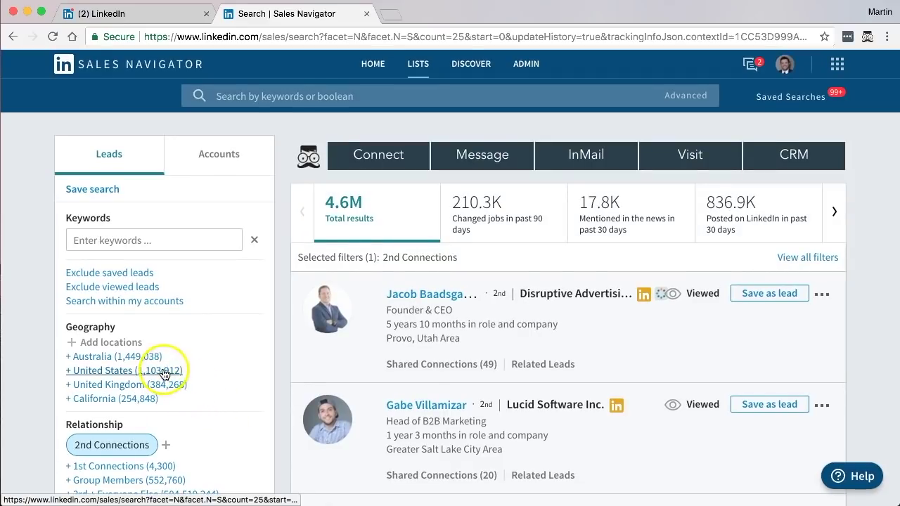
left_click(122, 343)
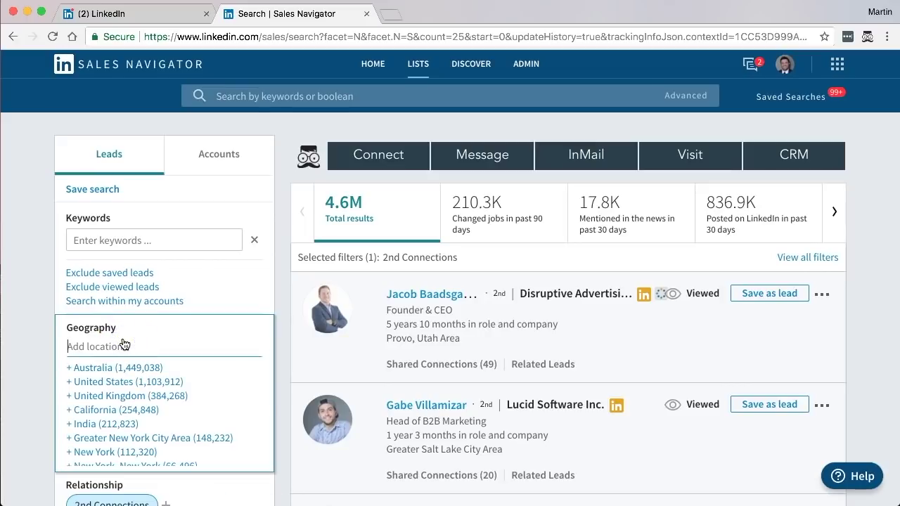
type("hong kong")
left_click(92, 367)
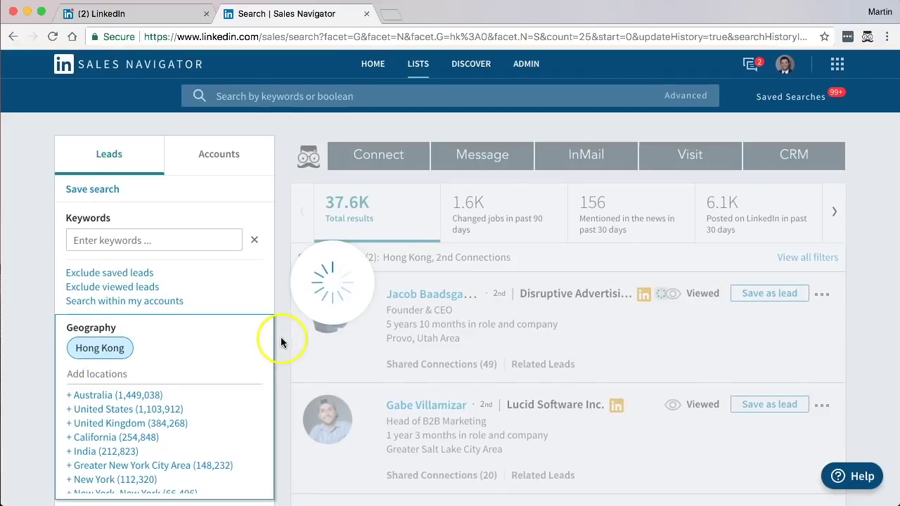
scroll(283, 337, "down", 8)
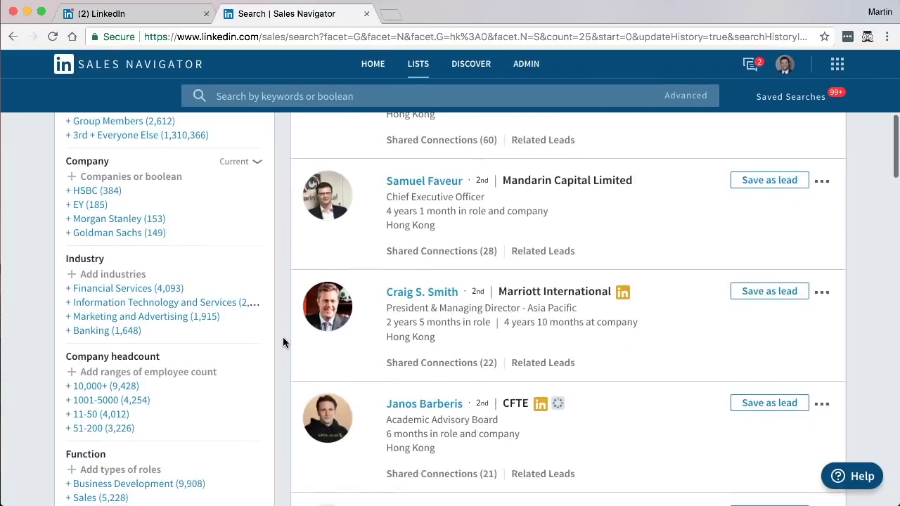
left_click(109, 414)
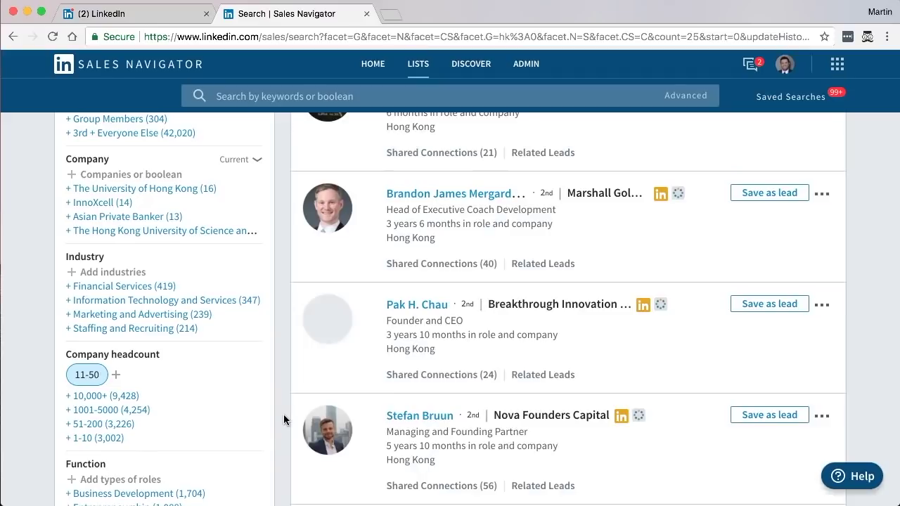
scroll(284, 414, "down", 1)
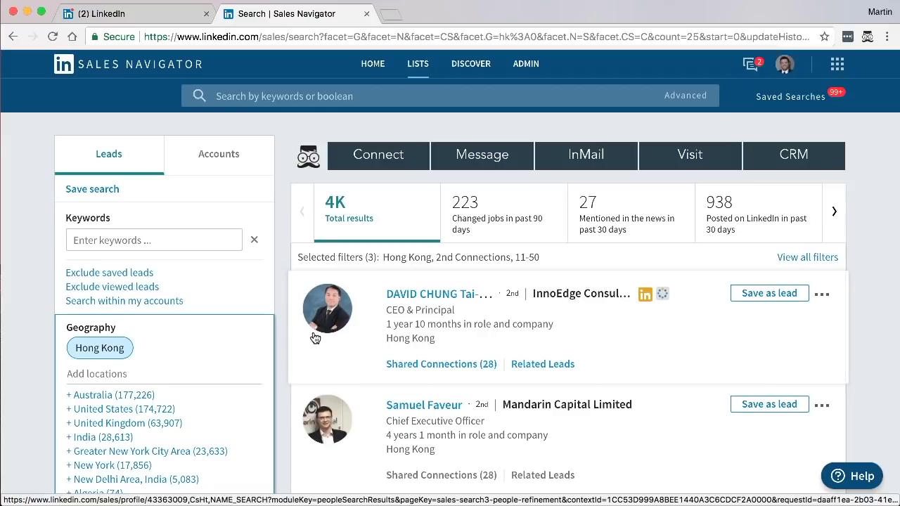
- Open Leonard's Connect form and set the number of profiles to 10
left_click(386, 163)
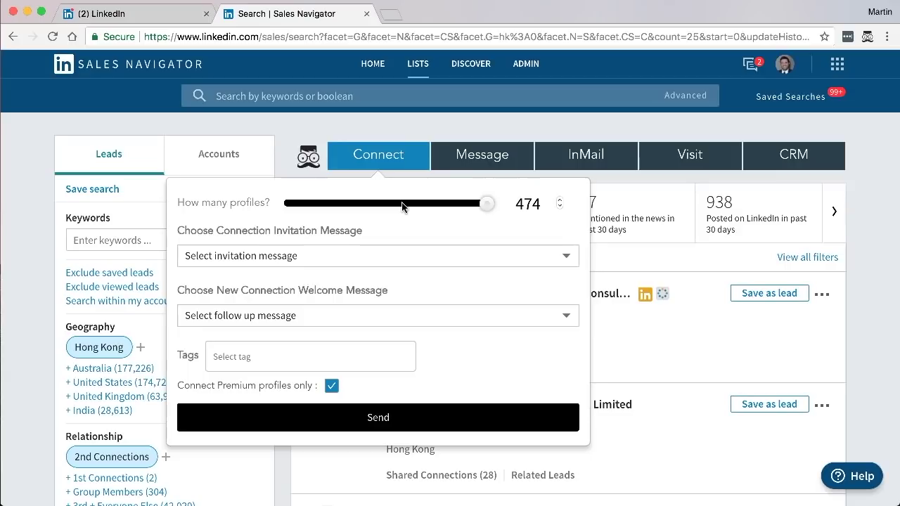
left_click_drag(482, 203, 366, 203)
double_click(527, 203)
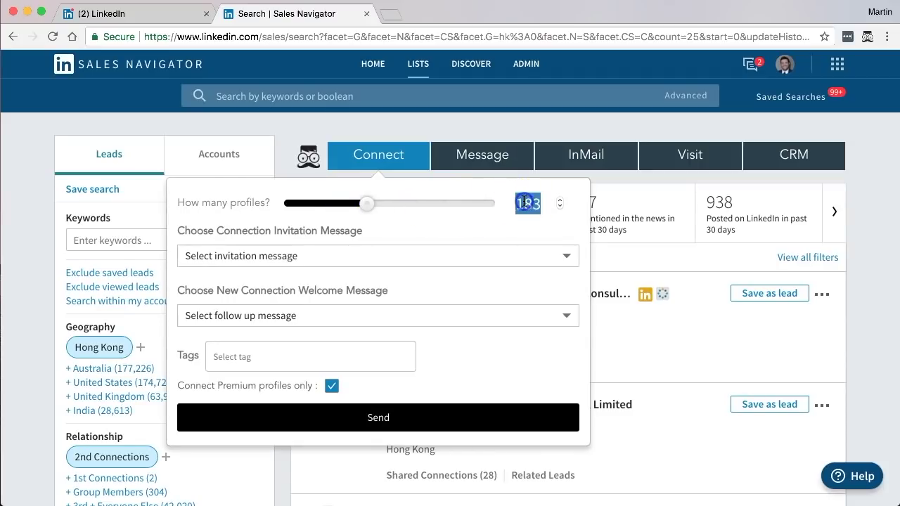
type("15")
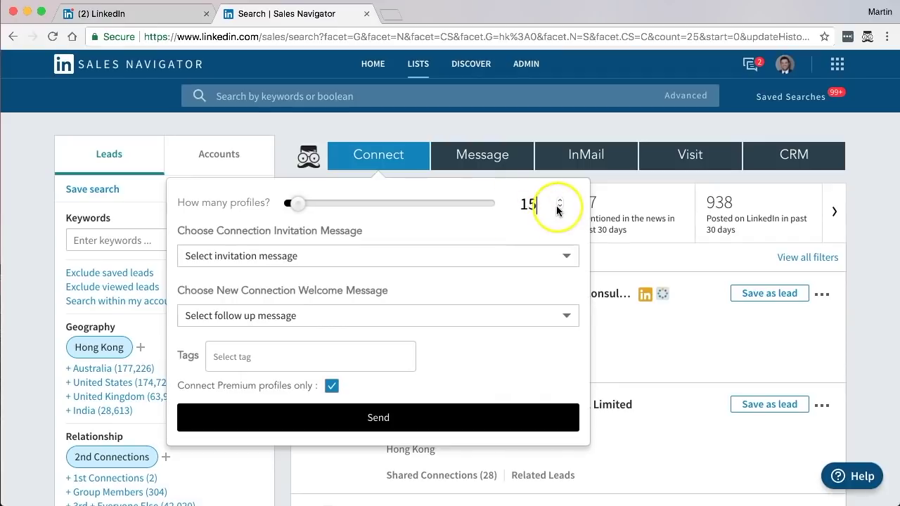
left_click(559, 207)
left_click(559, 207)
left_click(559, 207)
left_click(559, 207)
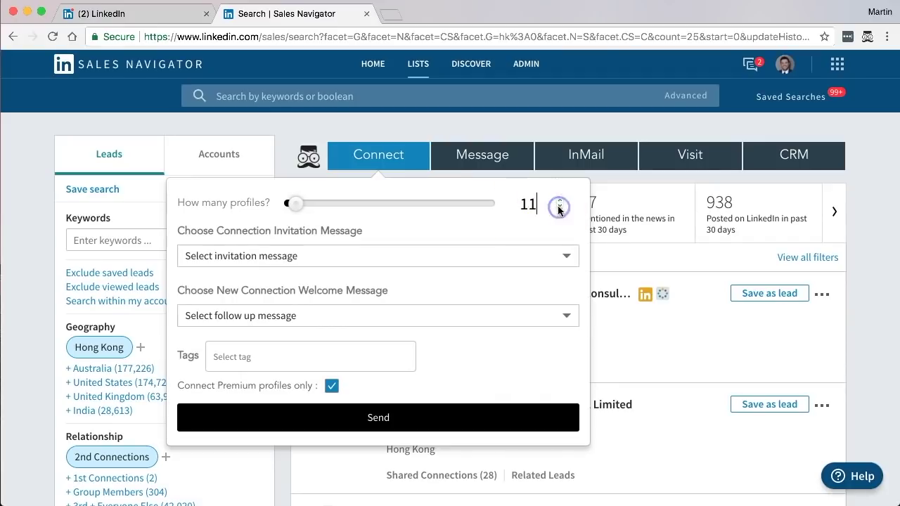
left_click(559, 207)
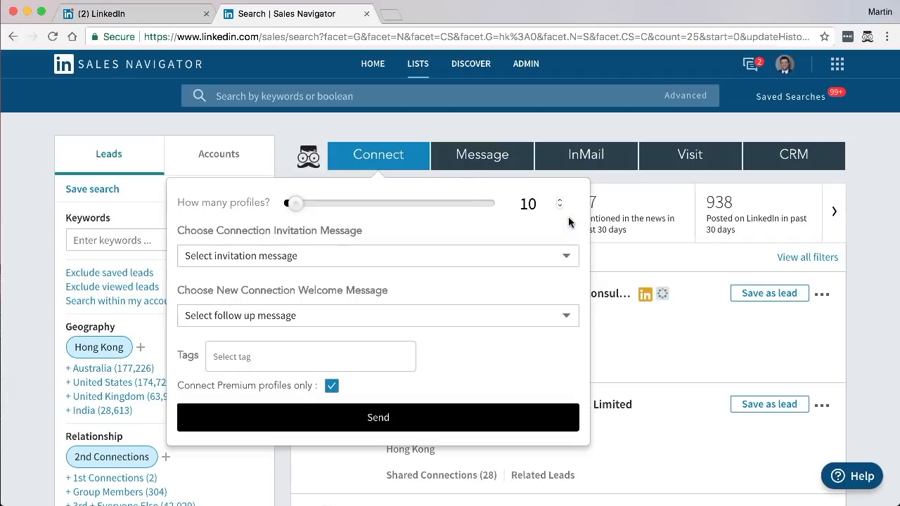
left_click(540, 220)
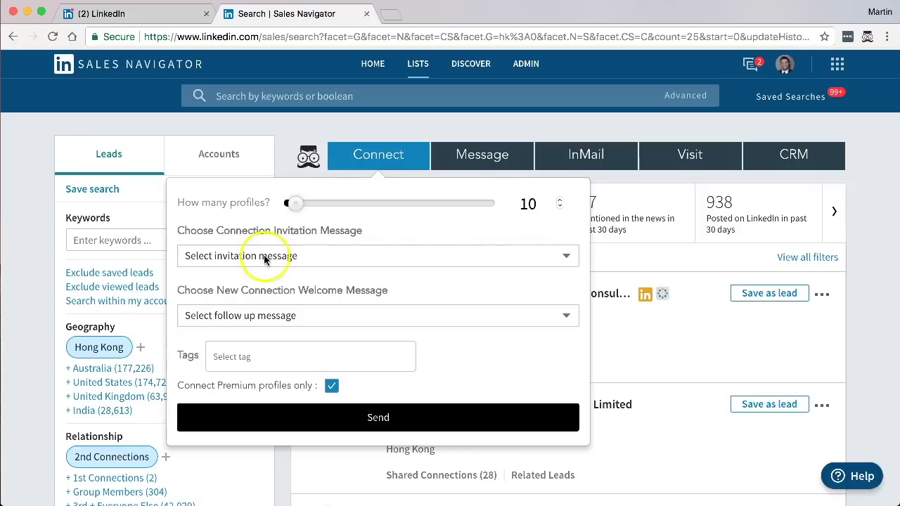
- Switch the connection invitation message from a template to Custom
left_click(322, 256)
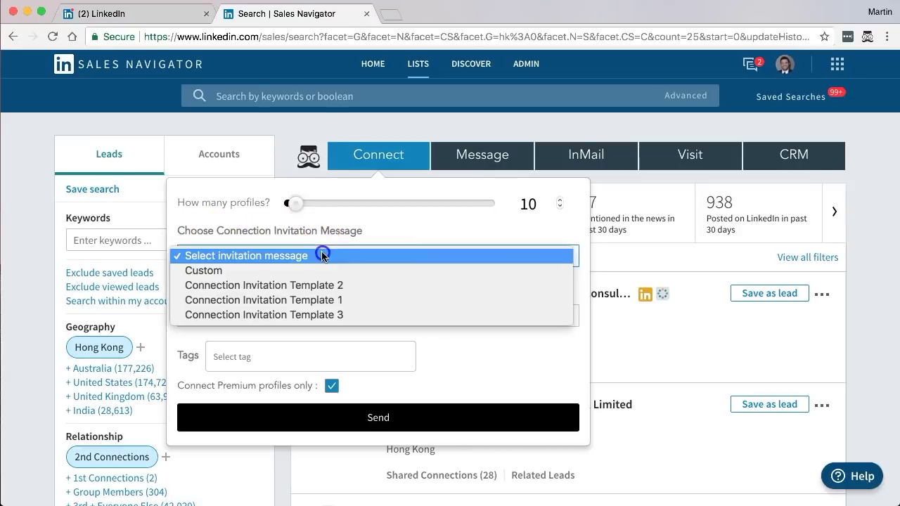
left_click(359, 271)
- Write the invitation 'Hi %firstName%, It would be great to connect with you. Regards,' plus the sender's name
left_click(351, 310)
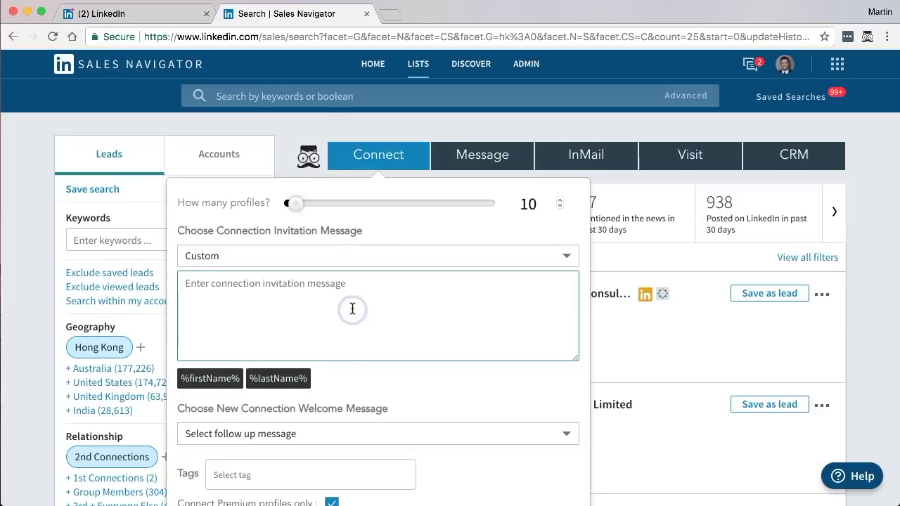
type("Hi")
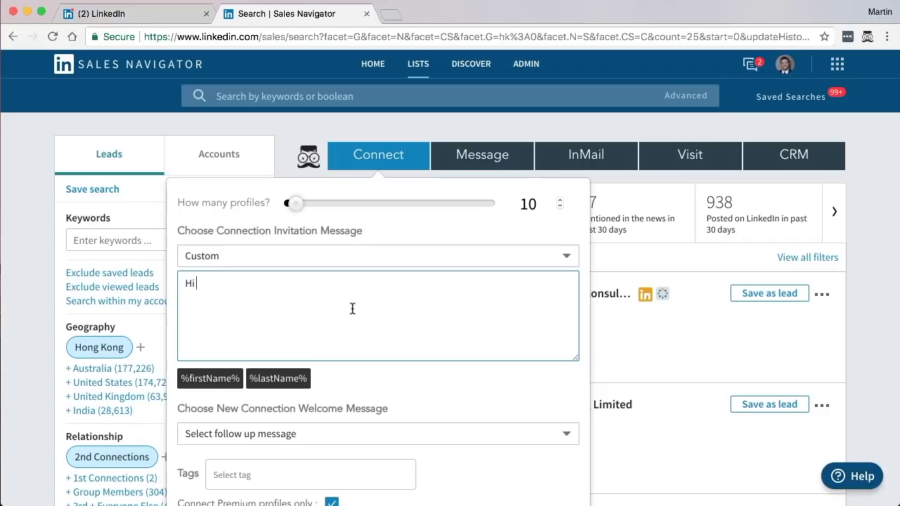
left_click(230, 381)
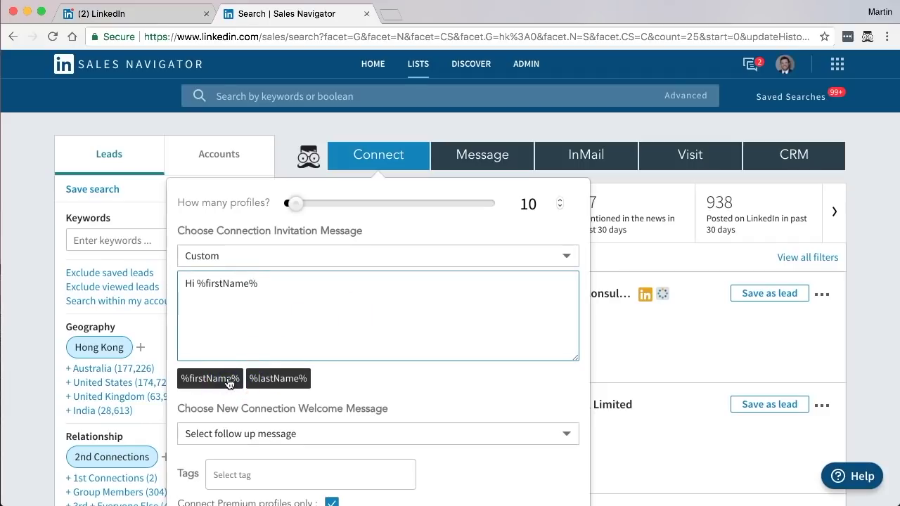
type(",")
key("Return")
key("Return")
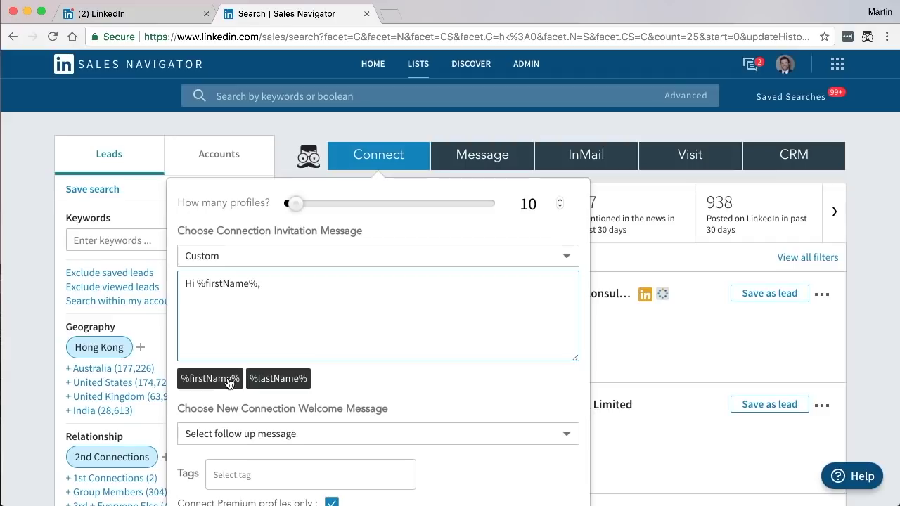
type("It would be")
type(" great to connec")
type("t with you.")
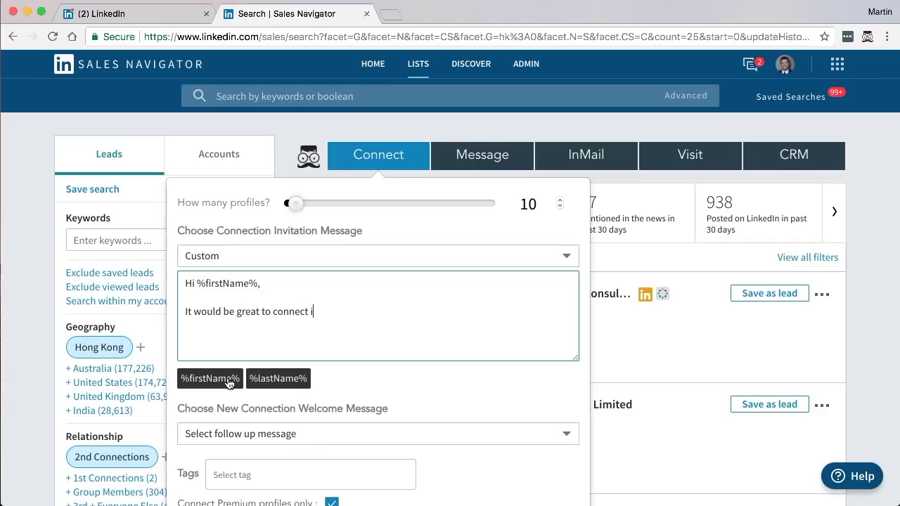
key("Return")
key("Return")
type("Regards,")
key("Return")
type("Martin")
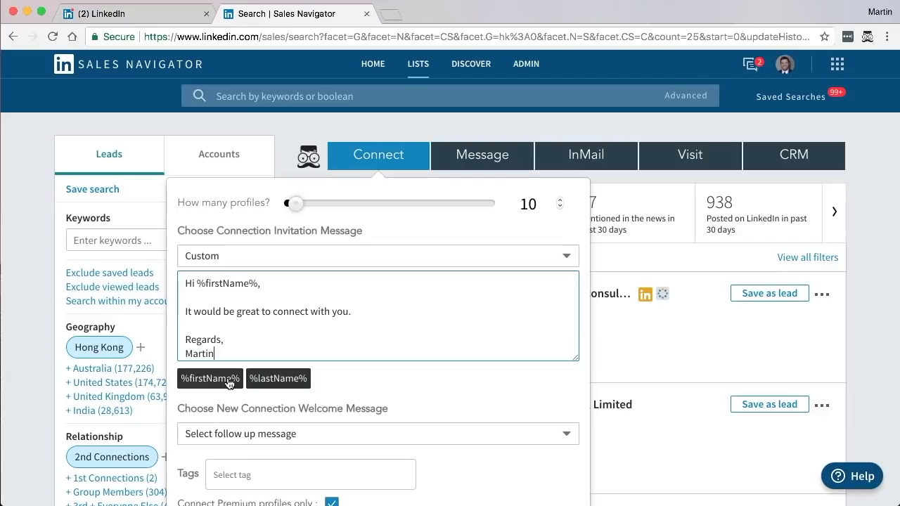
left_click(260, 328)
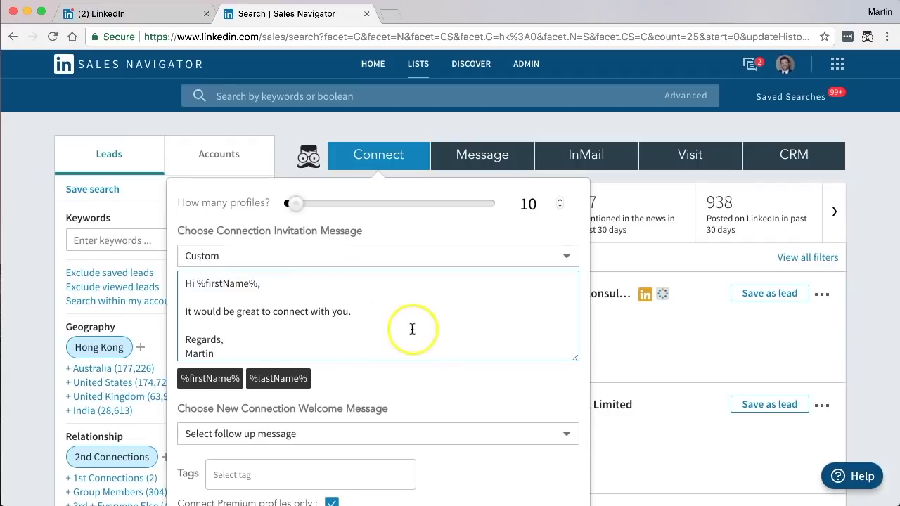
- Choose Custom for the welcome message
scroll(470, 376, "down", 3)
scroll(470, 378, "down", 1)
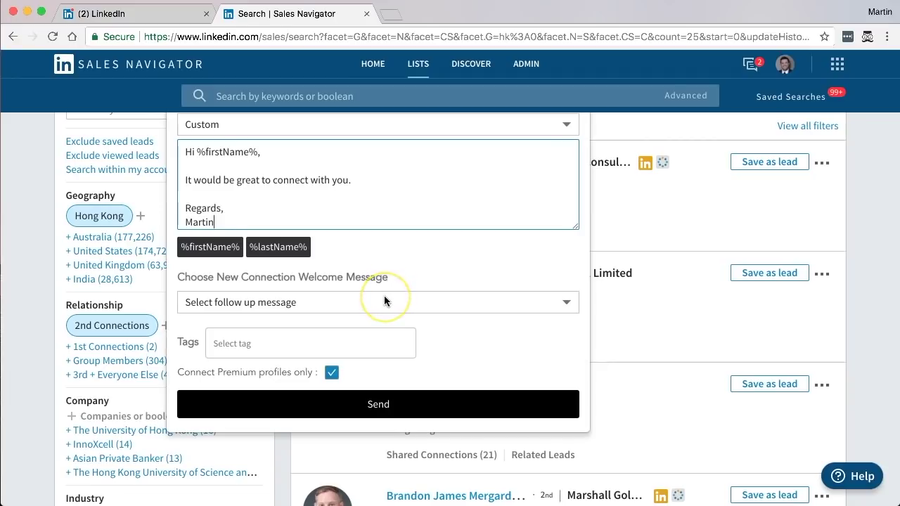
scroll(384, 299, "up", 2)
scroll(384, 299, "down", 2)
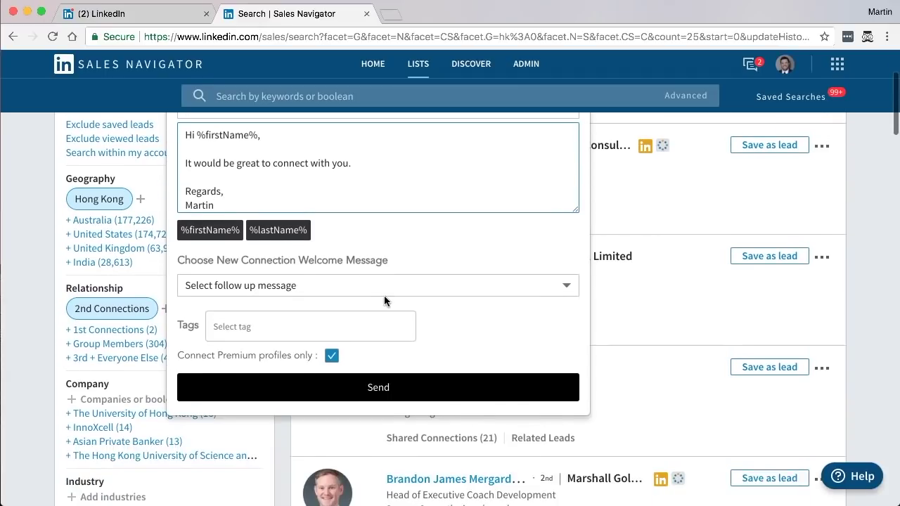
left_click(384, 288)
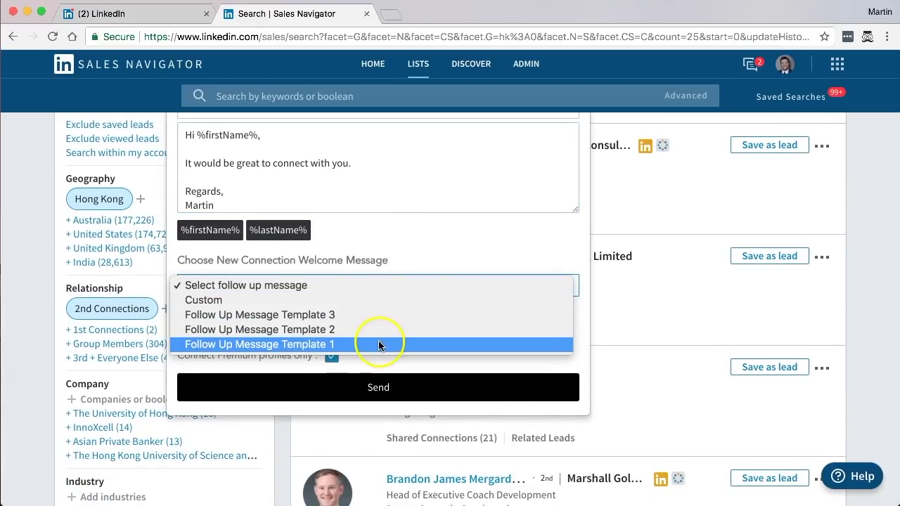
left_click(384, 300)
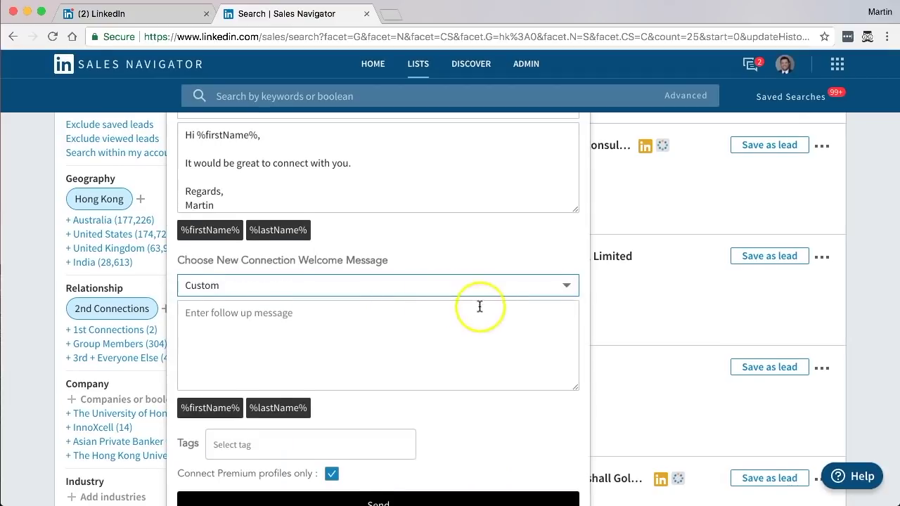
- Write the welcome message 'Thanks %firstName% for accepting my invitation. Look forward to staying in touch.'
scroll(479, 307, "down", 1)
left_click(422, 301)
type("H")
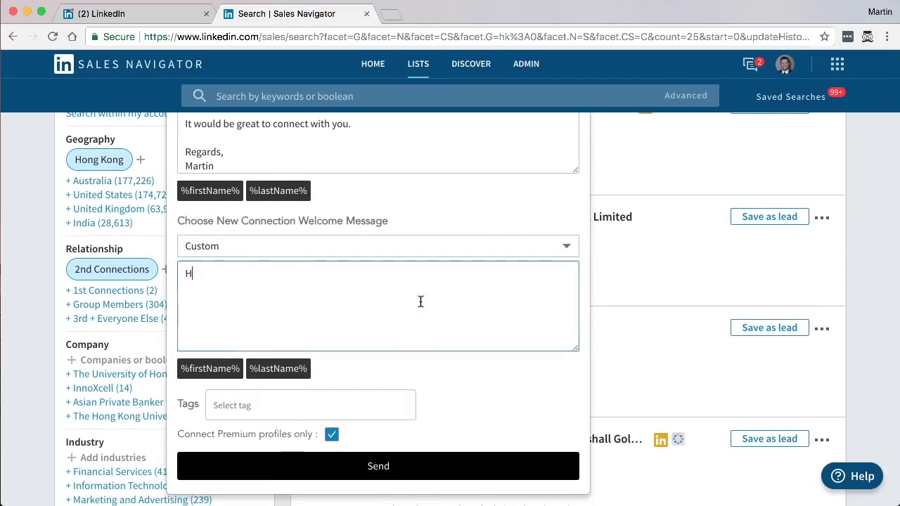
key("BackSpace")
type("Thna")
key("BackSpace")
key("BackSpace")
type("anks")
left_click(229, 376)
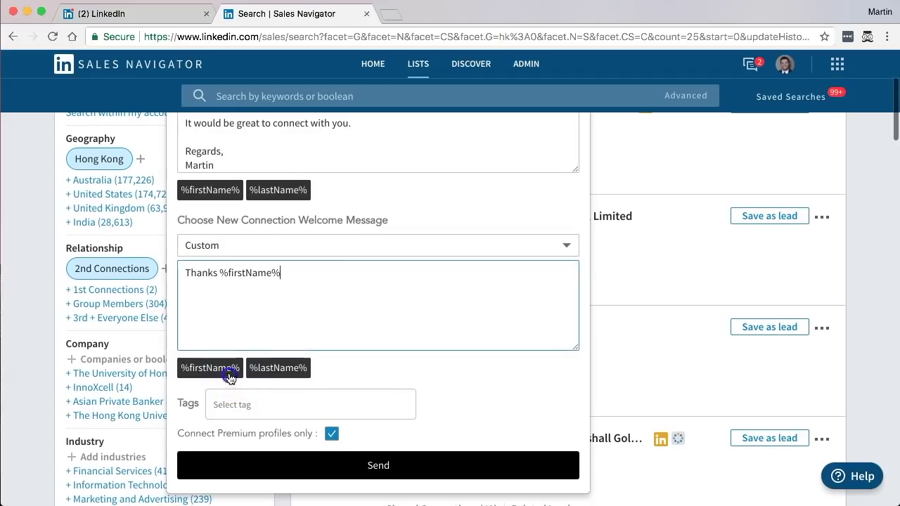
left_click(350, 265)
type("for ac")
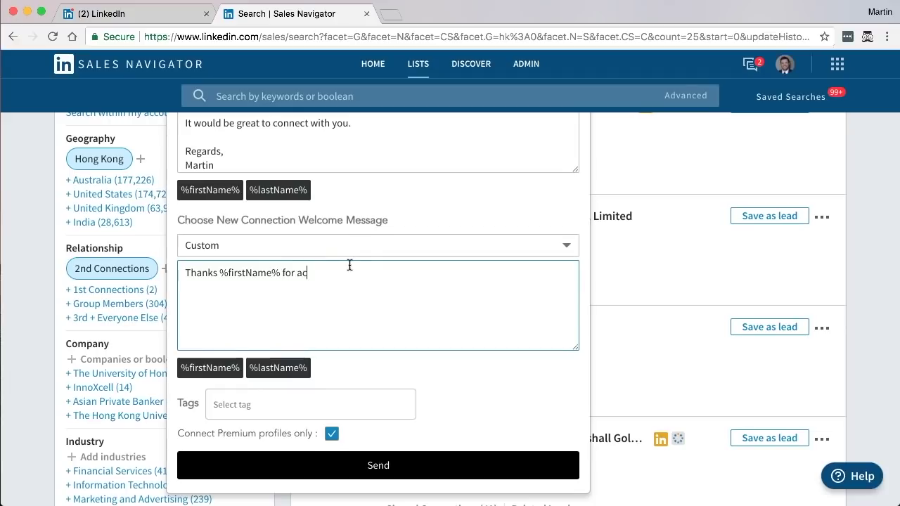
type("cepting my invitation.")
key("Return")
key("Return")
type("Look for")
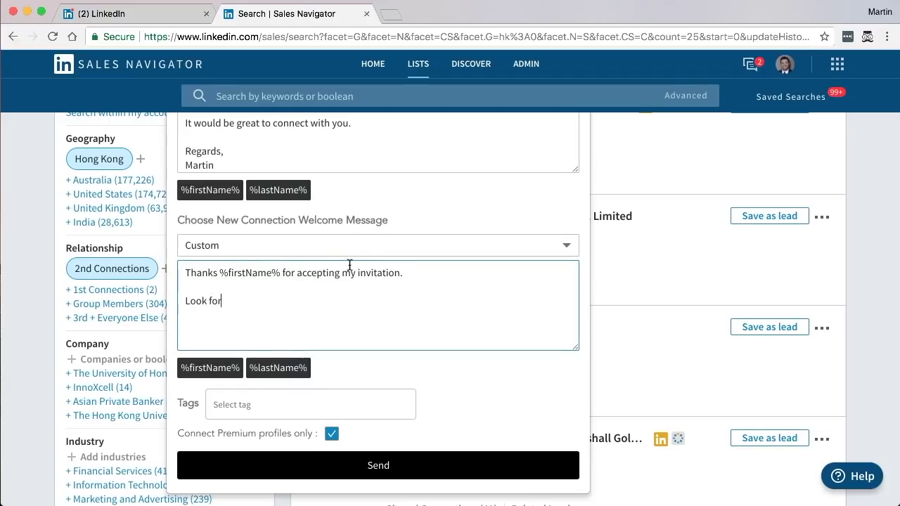
type("ward to staying in")
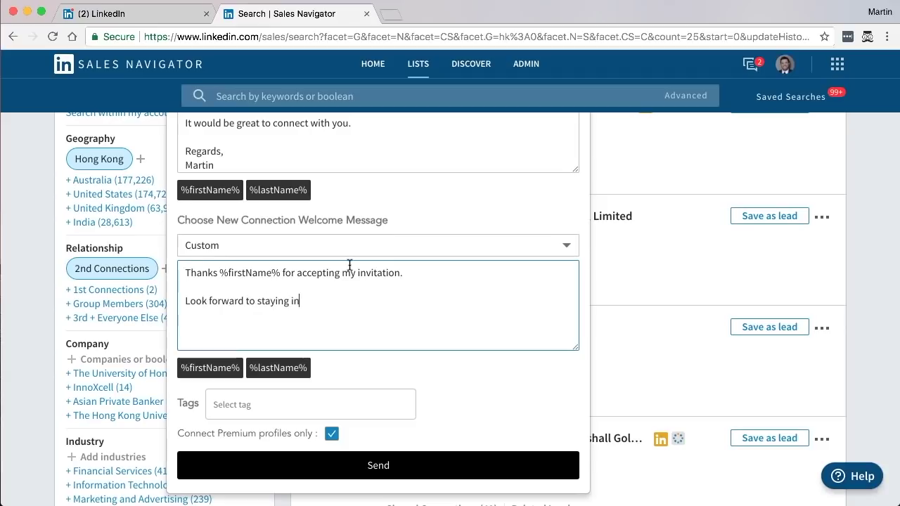
type(" touch.")
scroll(500, 371, "down", 1)
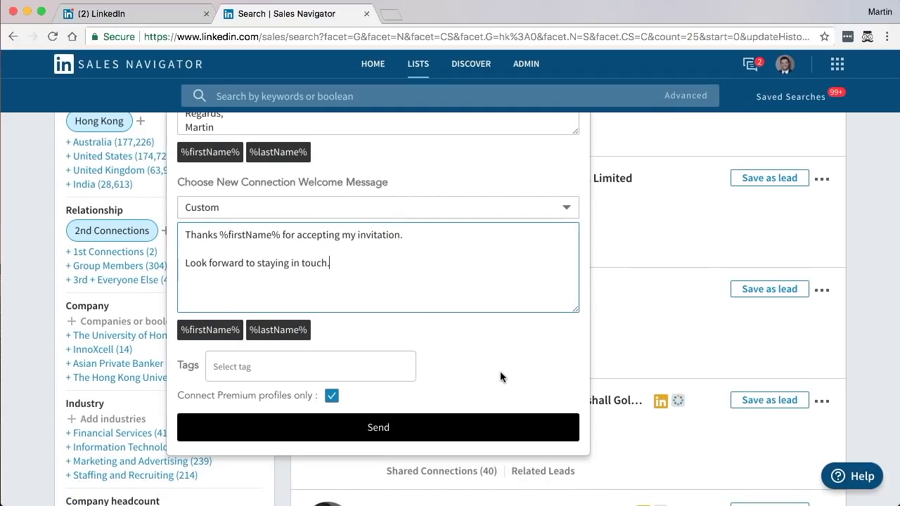
- Add Tag 3 and Tag 1 to the outgoing connection requests
left_click(378, 367)
left_click(257, 370)
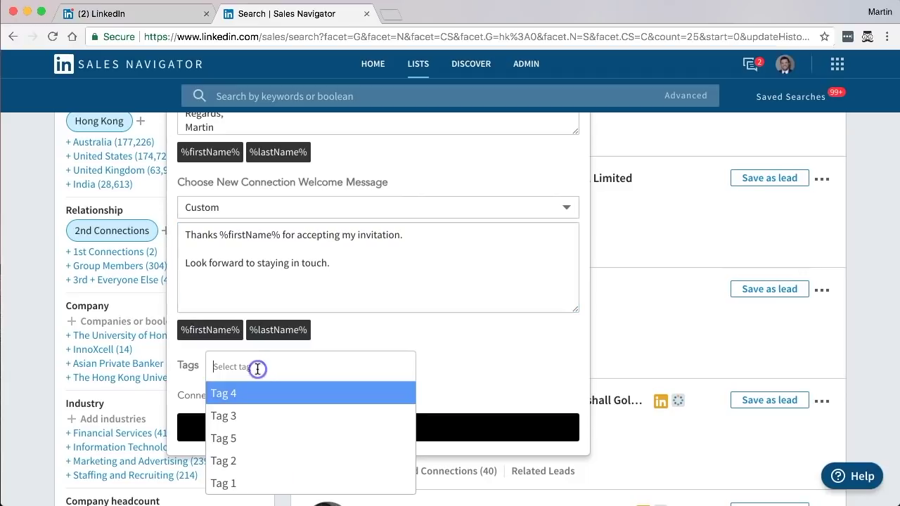
left_click(254, 420)
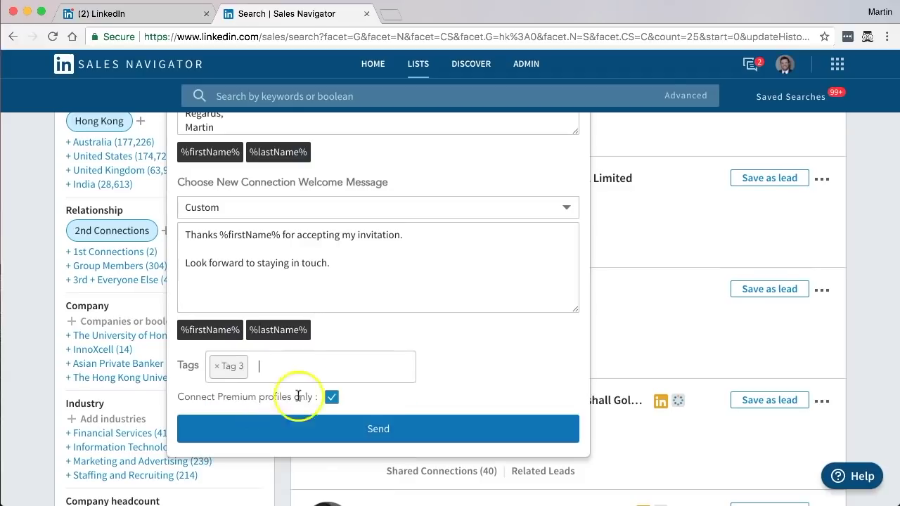
left_click(310, 369)
left_click(298, 343)
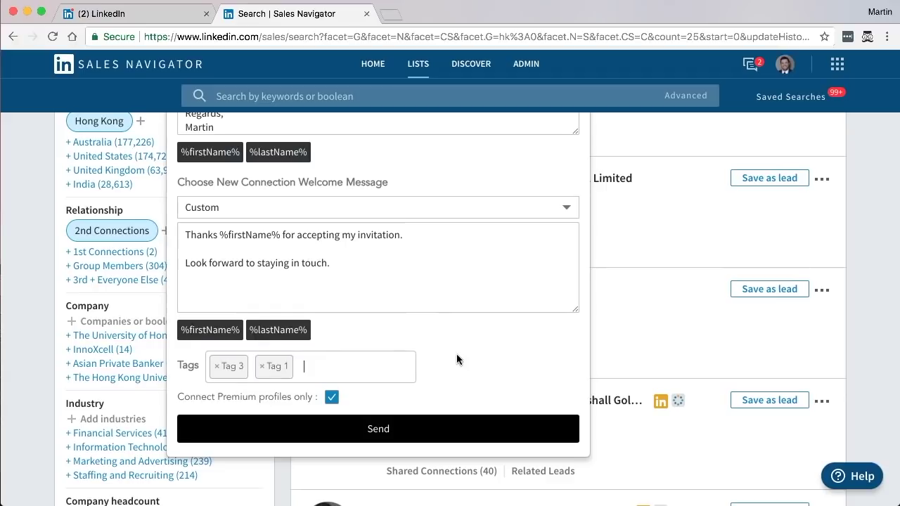
scroll(457, 359, "down", 1)
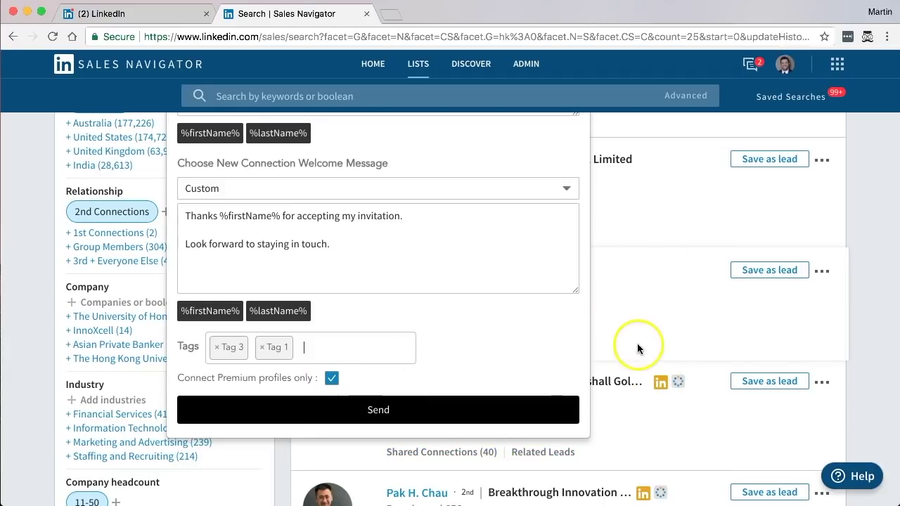
scroll(532, 320, "down", 1)
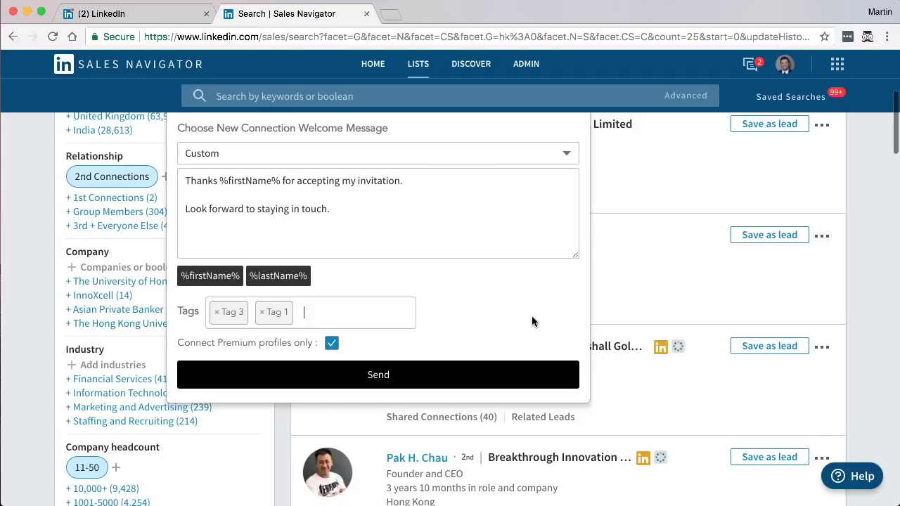
- Send the bulk connection requests with the custom messages and tags
left_click(406, 380)
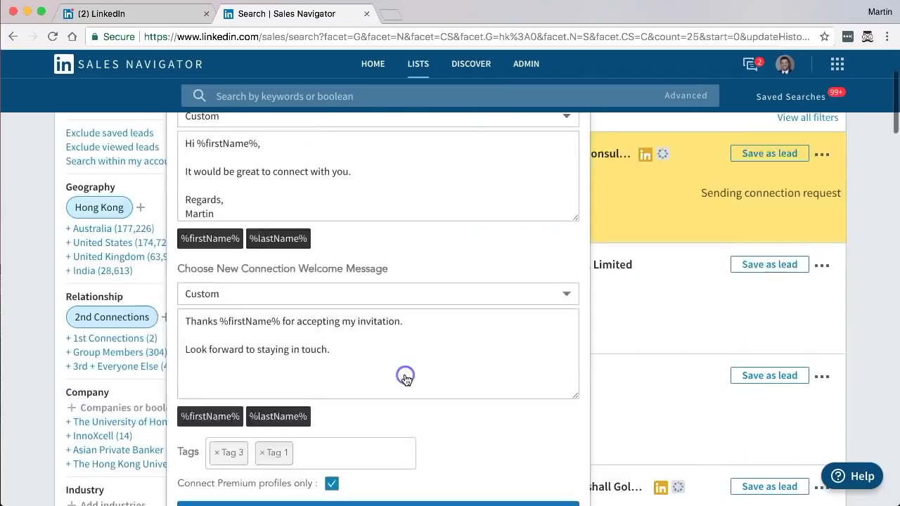
left_click(856, 327)
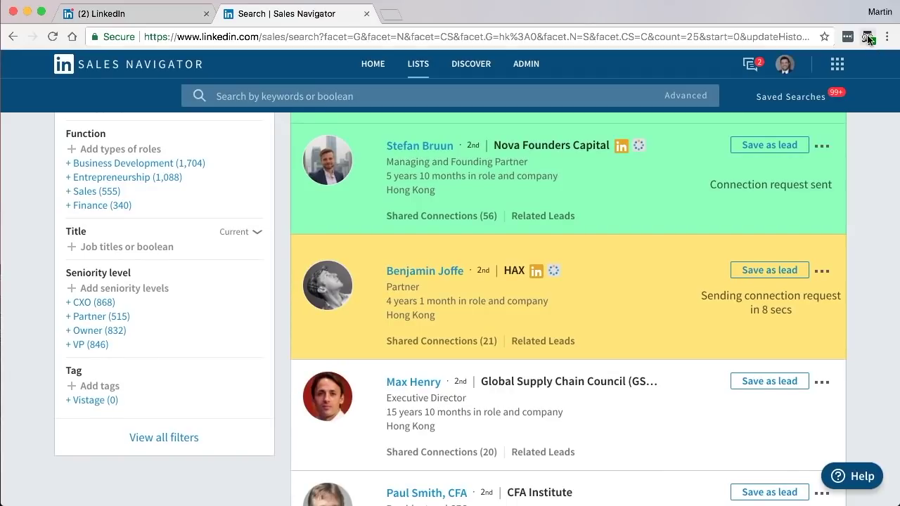
- Stop all running Leonard activities from the extension popup
left_click(869, 40)
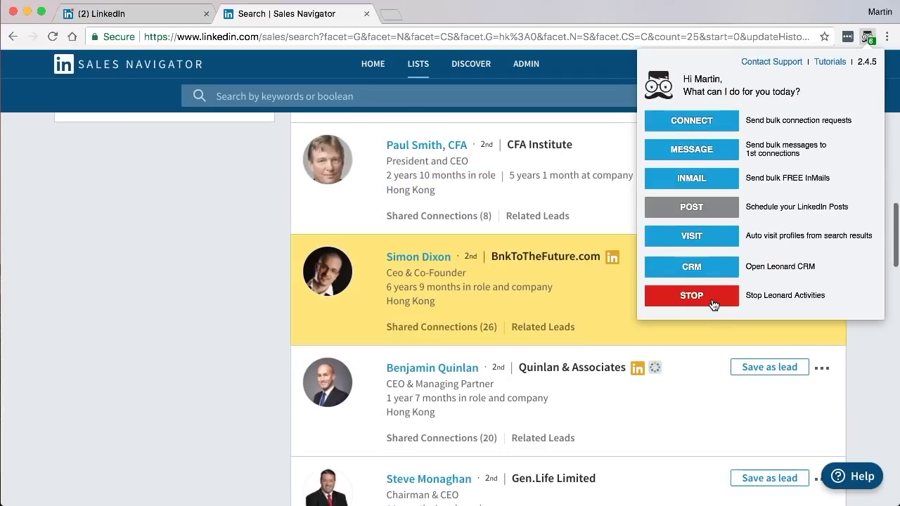
left_click(713, 303)
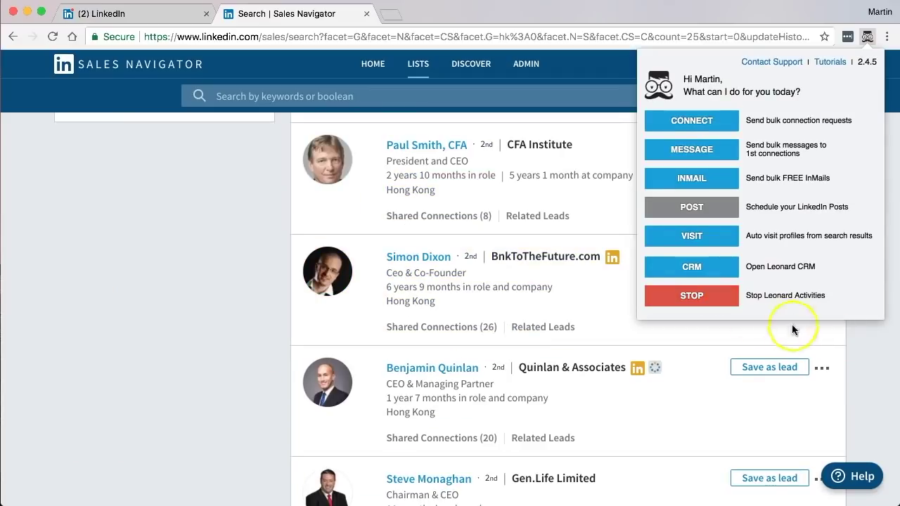
left_click(867, 347)
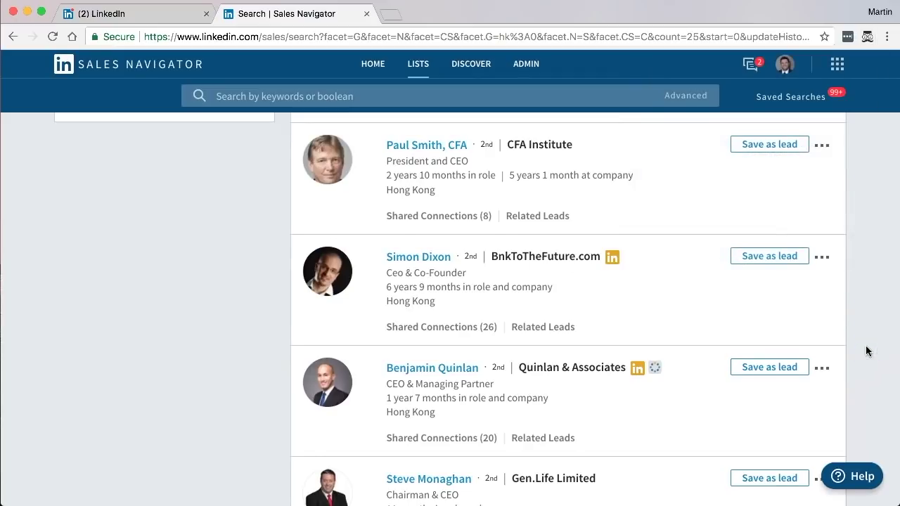
- Switch to the regular LinkedIn home feed tab
scroll(867, 349, "up", 7)
scroll(866, 349, "up", 8)
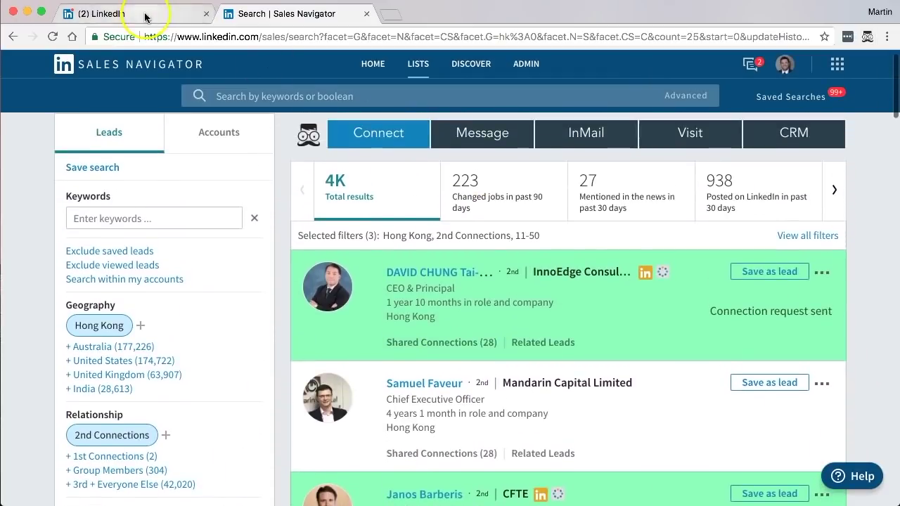
left_click(144, 15)
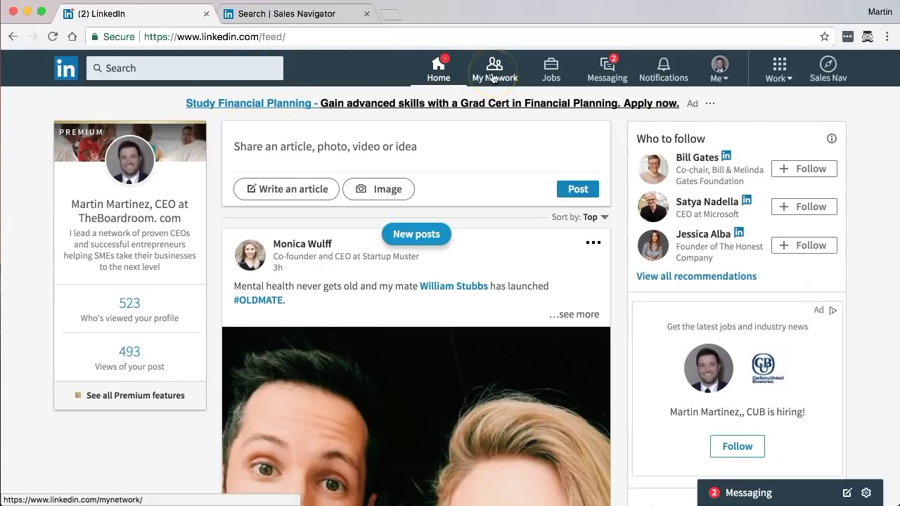
- Go to My Network's Manage invitations and view the six pending Sent invitations
left_click(493, 80)
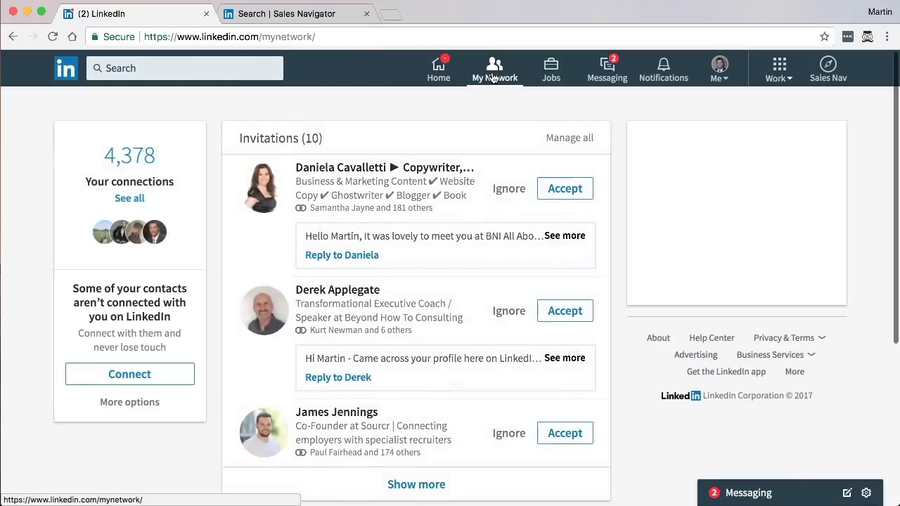
left_click(570, 139)
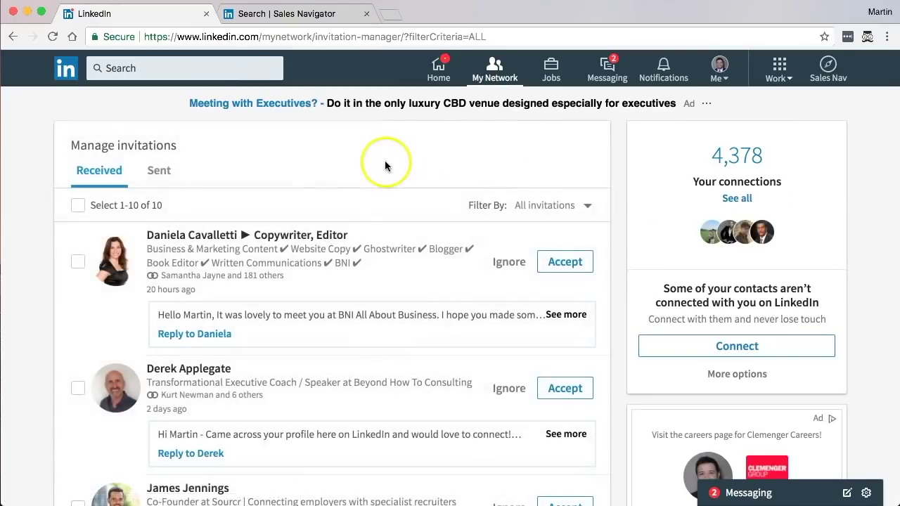
left_click(170, 174)
scroll(491, 213, "down", 5)
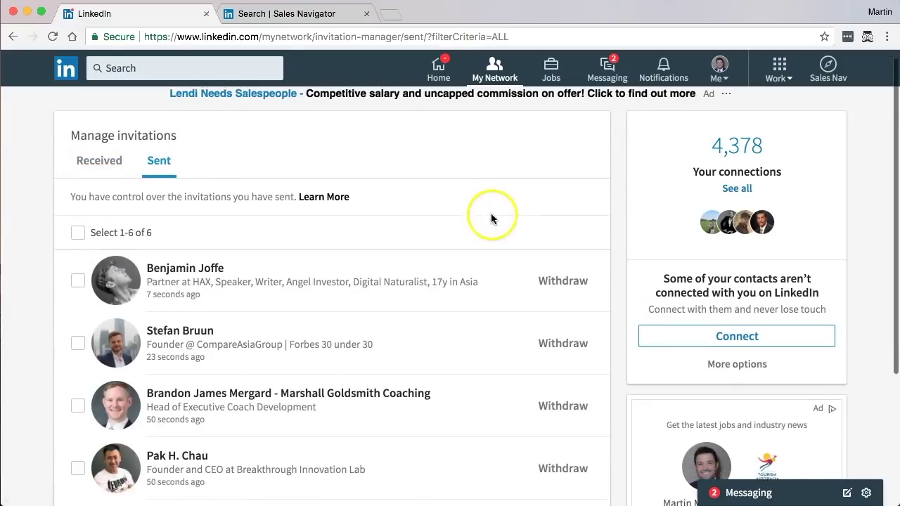
scroll(493, 220, "up", 2)
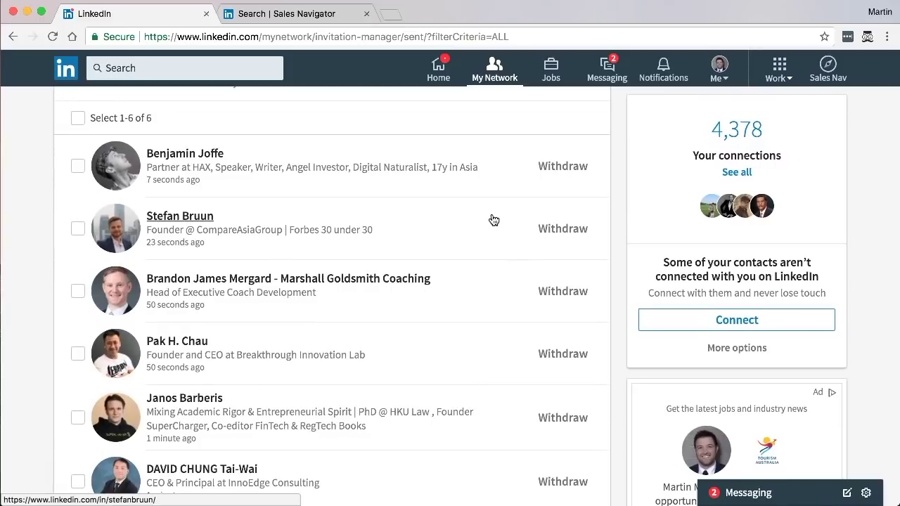
scroll(494, 220, "up", 4)
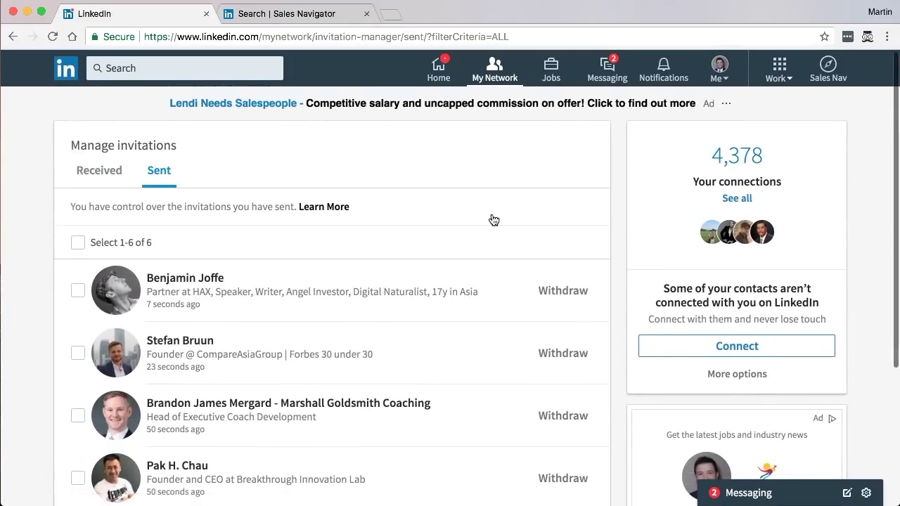